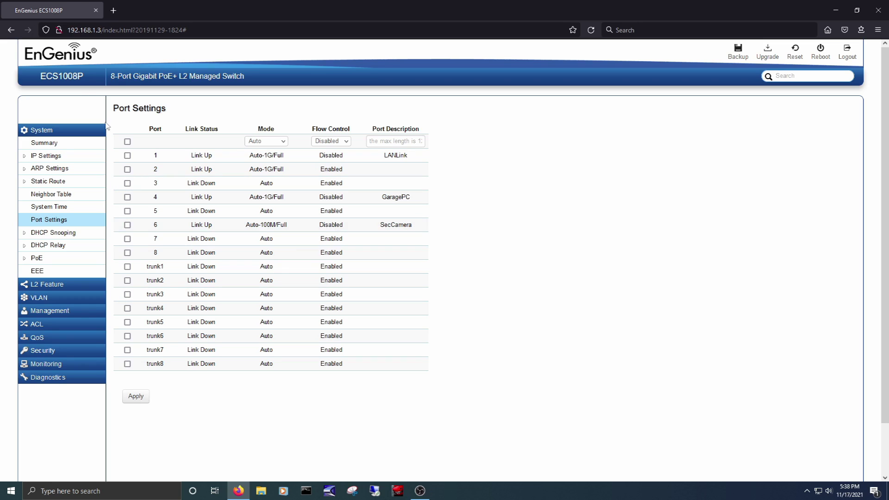
- Give port 2 the description NAS and apply the change
{"action": "left_click", "coordinate": [127, 169]}
{"action": "left_click", "coordinate": [391, 141]}
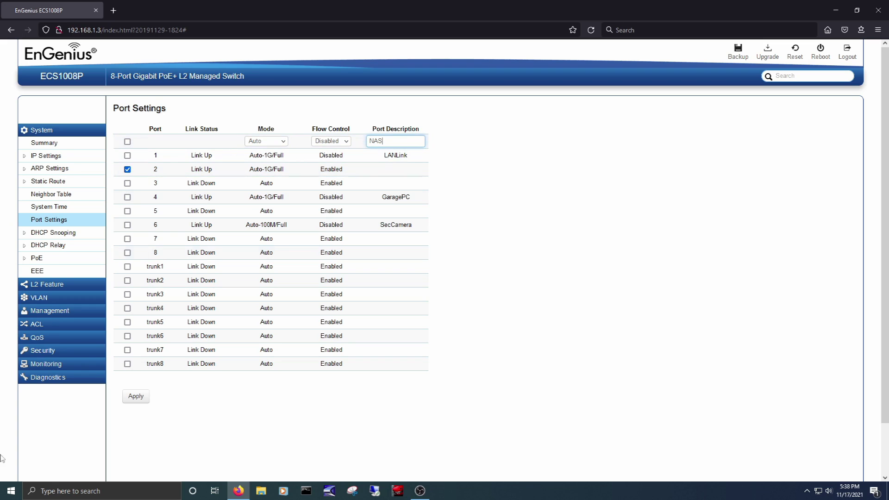
{"action": "left_click", "coordinate": [136, 396]}
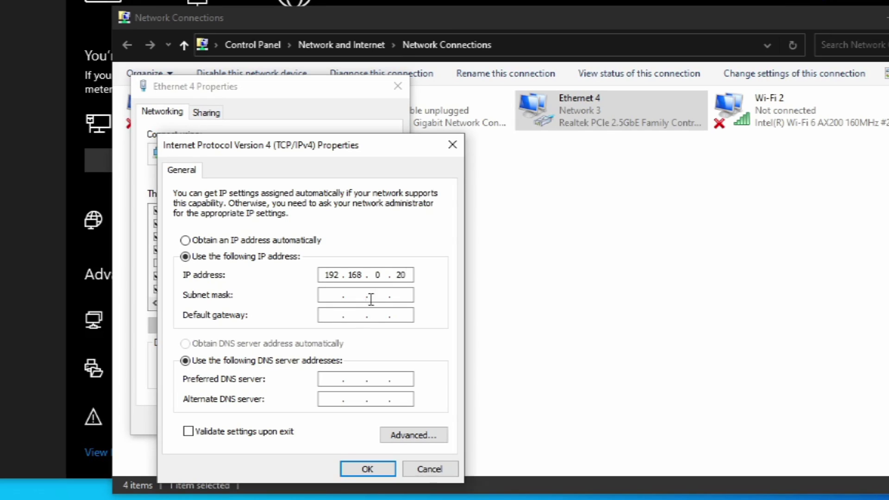
- Set Ethernet 4 to static IP 192.168.0.20 with mask 255.255.255.0, then load 192.168.0.239
{"action": "left_click", "coordinate": [372, 296]}
{"action": "left_click", "coordinate": [367, 469]}
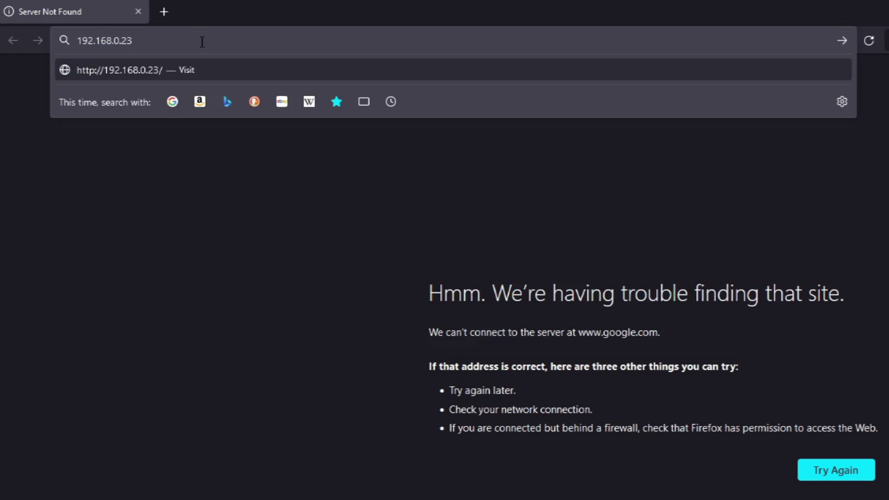
{"action": "type", "text": "9"}
{"action": "key", "text": "Return"}
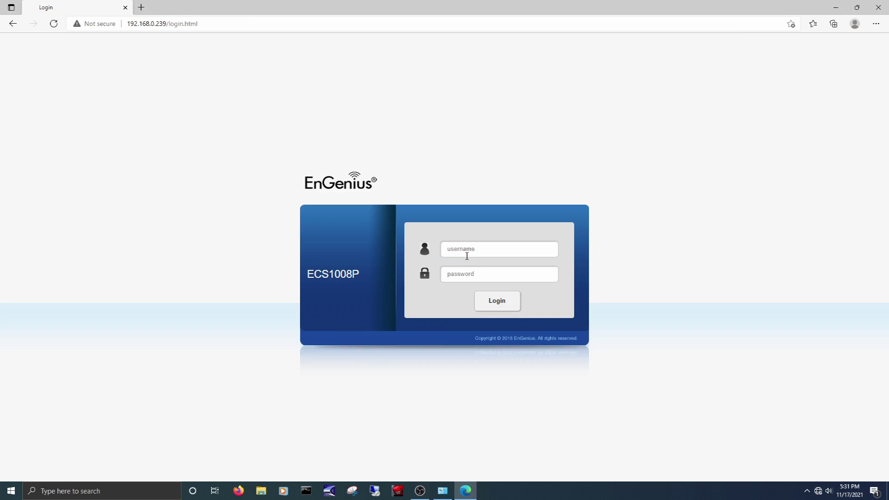
- Log in to the switch's web interface as admin
{"action": "left_click", "coordinate": [465, 250]}
{"action": "type", "text": "admin"}
{"action": "key", "text": "Tab"}
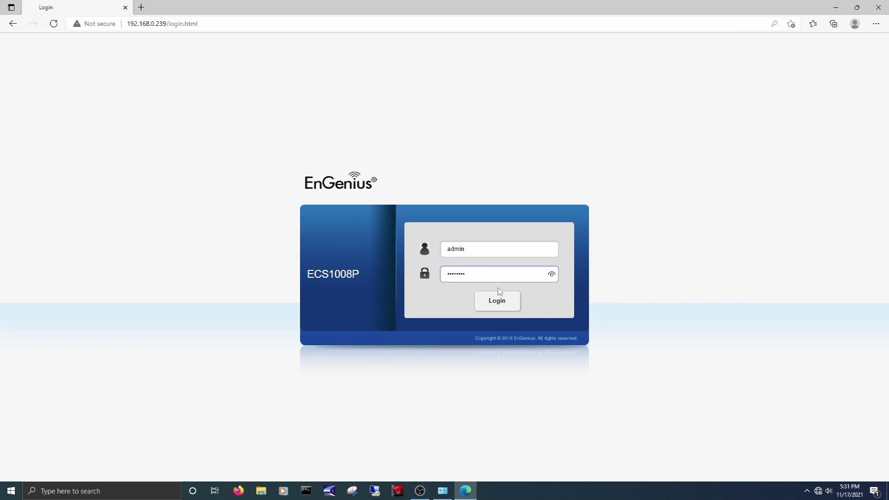
{"action": "left_click", "coordinate": [497, 301]}
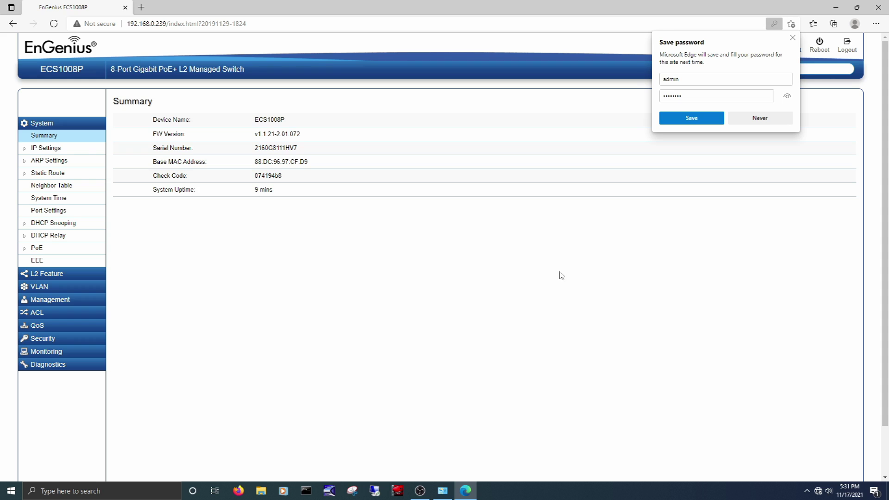
- Decline saving the password and go to IP Settings > IPv4 Management
{"action": "left_click", "coordinate": [759, 117]}
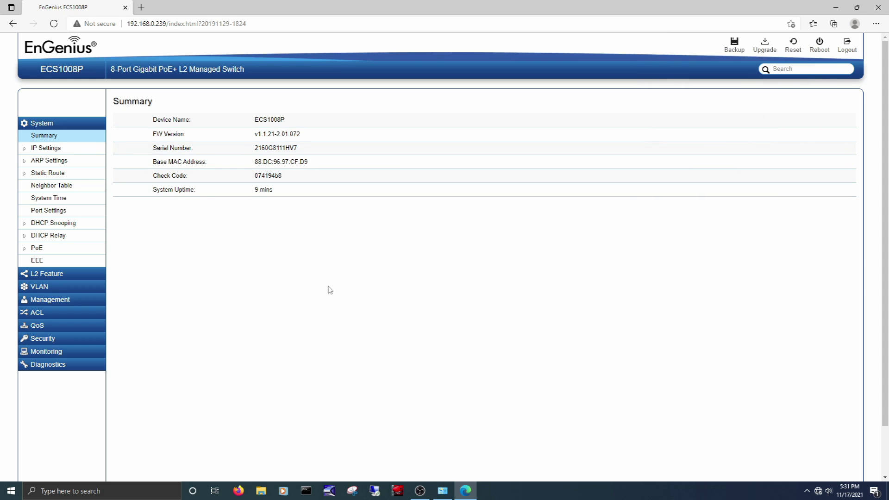
{"action": "left_click", "coordinate": [37, 149]}
{"action": "left_click", "coordinate": [42, 158]}
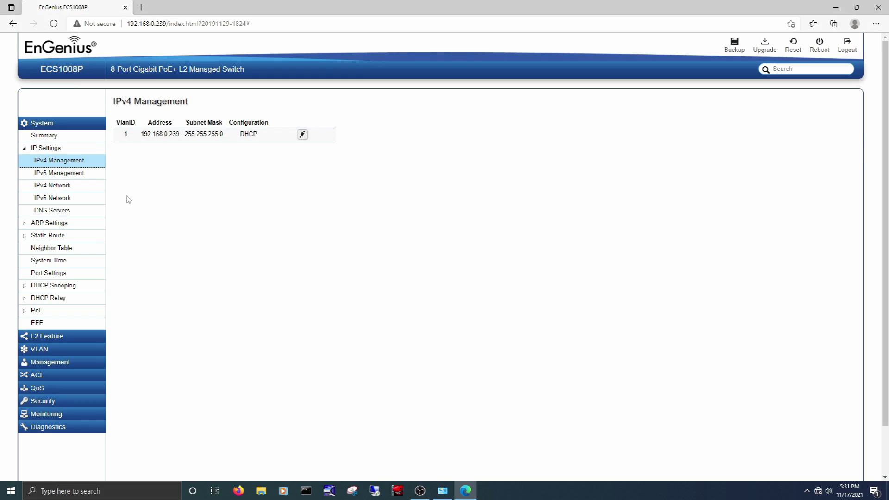
- Review the DNS Servers, ARP statistics and IPv4 Static Route pages
{"action": "left_click", "coordinate": [53, 221]}
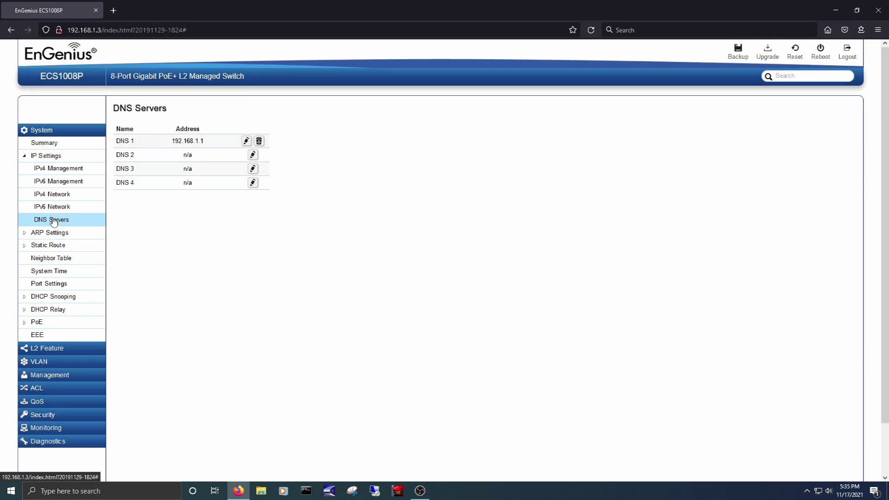
{"action": "left_click", "coordinate": [50, 232]}
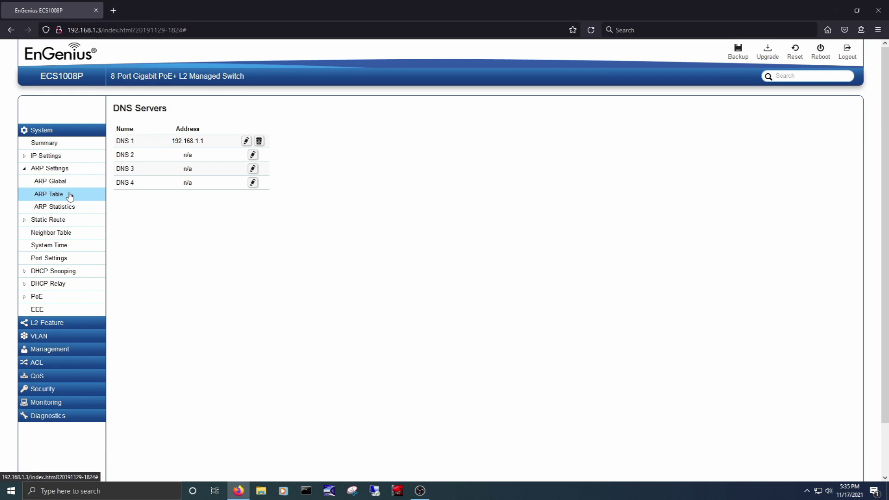
{"action": "left_click", "coordinate": [48, 220]}
{"action": "left_click", "coordinate": [56, 196]}
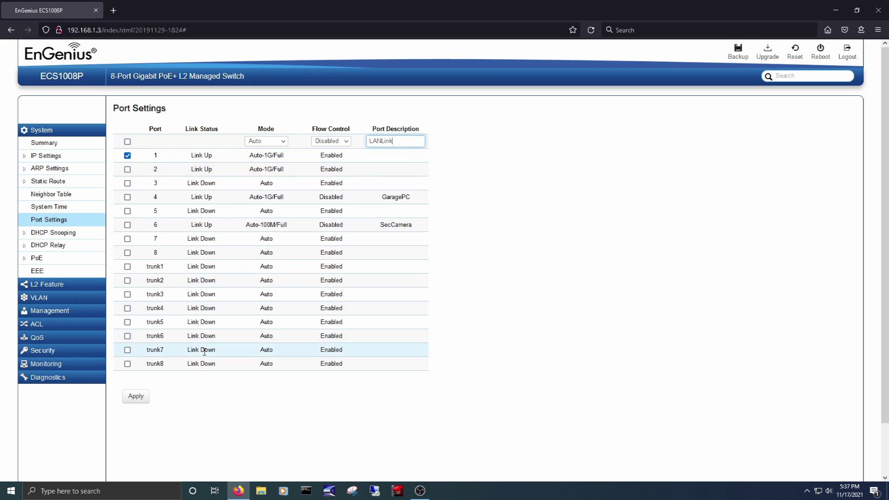
- Apply port 1's LANLink description, then view DHCP Snooping, PoE budget and Port Trunking
{"action": "left_click", "coordinate": [143, 397]}
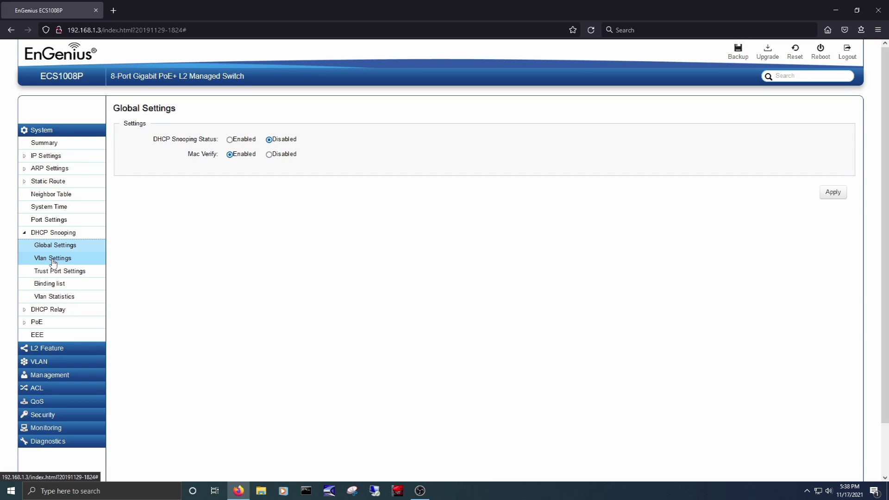
{"action": "left_click", "coordinate": [52, 258]}
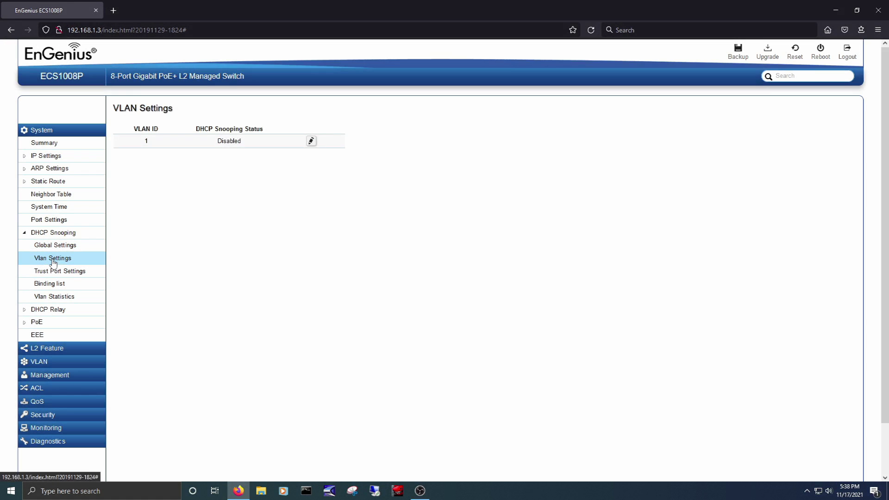
{"action": "left_click", "coordinate": [36, 321]}
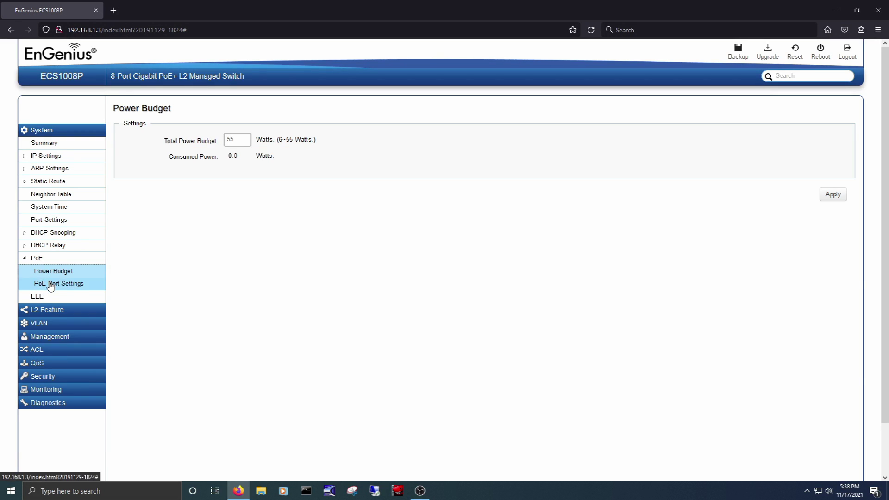
{"action": "left_click", "coordinate": [46, 309]}
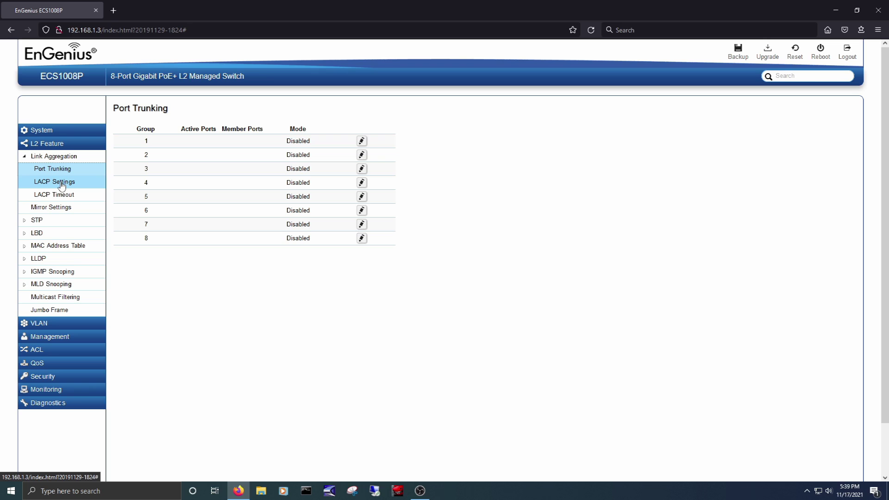
- View the IGMP Snooping, 802.1Q VLAN, system information and dual image pages
{"action": "left_click", "coordinate": [69, 271]}
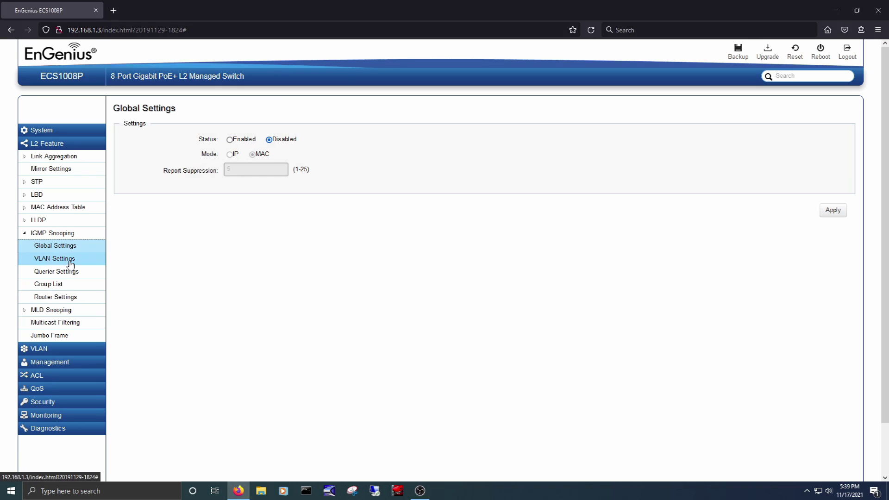
{"action": "left_click", "coordinate": [69, 261]}
{"action": "left_click", "coordinate": [42, 348]}
{"action": "left_click", "coordinate": [56, 209]}
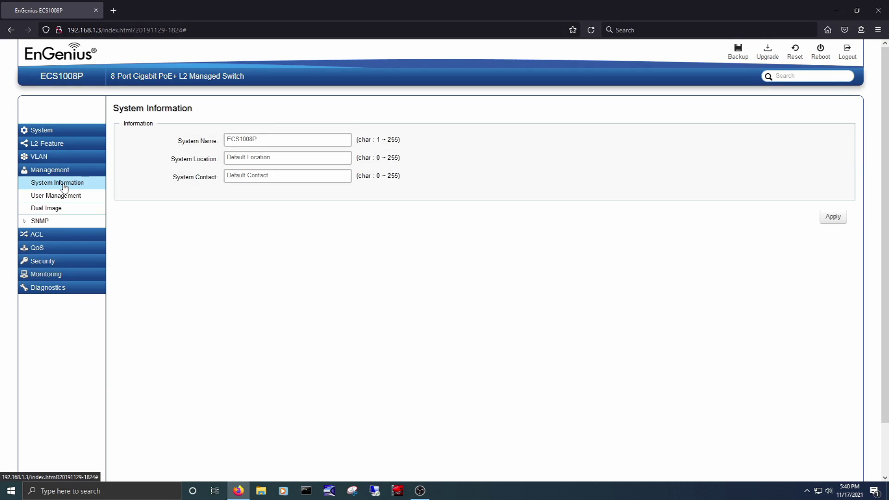
{"action": "left_click", "coordinate": [58, 207]}
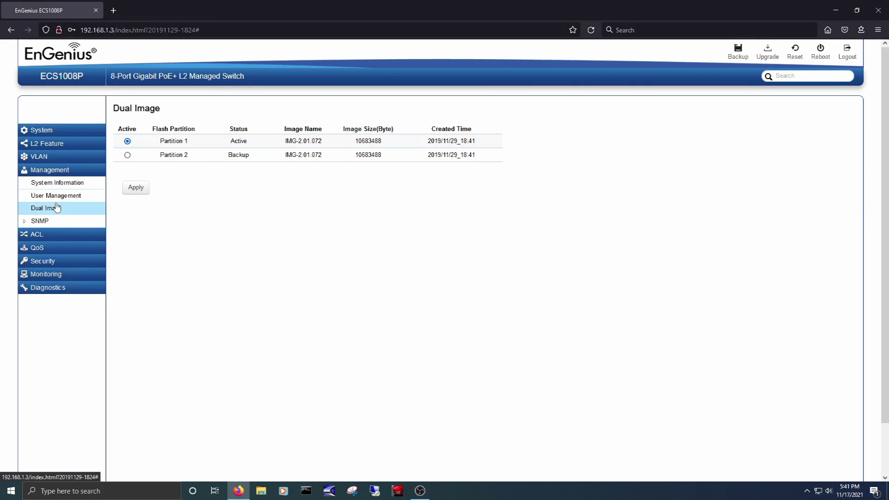
- View the MAC and IPv4 ACL lists, QoS, 802.1x, RADIUS and port security settings
{"action": "left_click", "coordinate": [37, 234]}
{"action": "left_click", "coordinate": [47, 197]}
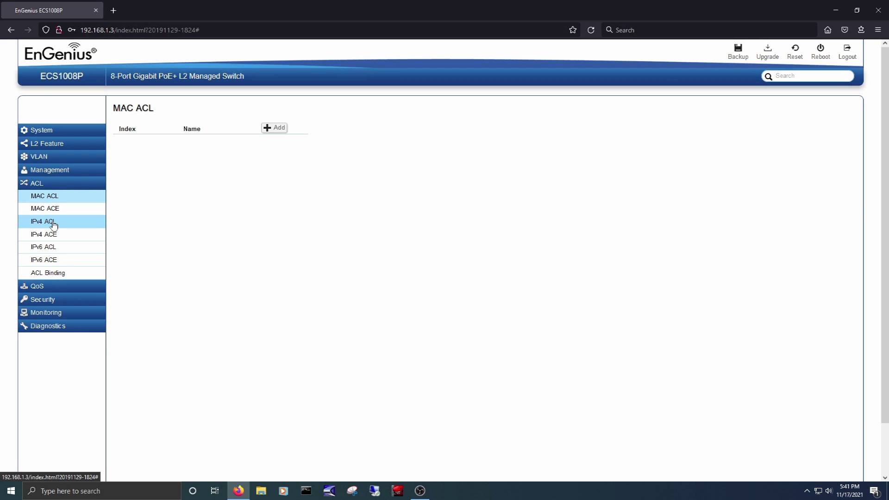
{"action": "left_click", "coordinate": [53, 225]}
{"action": "left_click", "coordinate": [37, 286]}
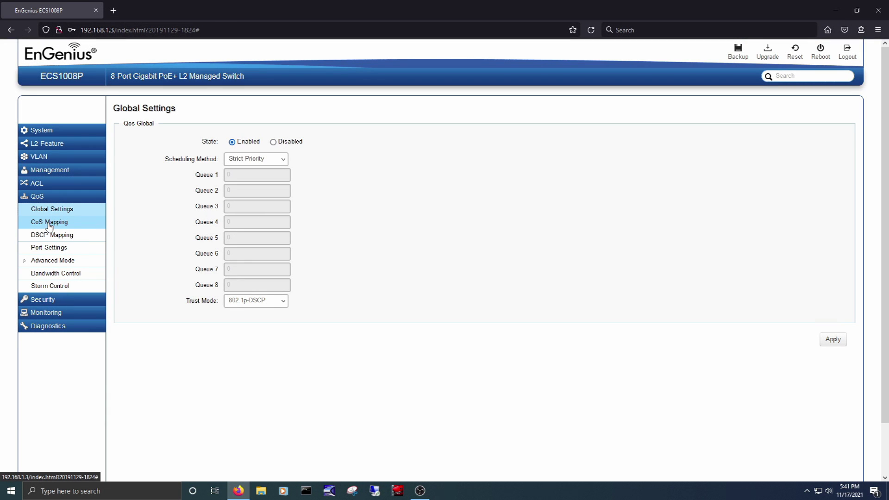
{"action": "left_click", "coordinate": [43, 299]}
{"action": "left_click", "coordinate": [50, 286]}
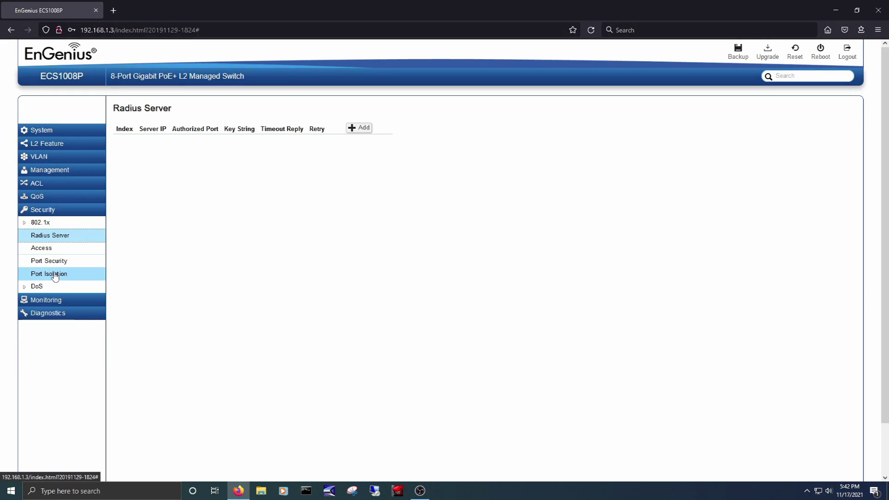
{"action": "left_click", "coordinate": [58, 262]}
- View per-port traffic statistics and the RMON stat, event and alarm lists
{"action": "left_click", "coordinate": [45, 300]}
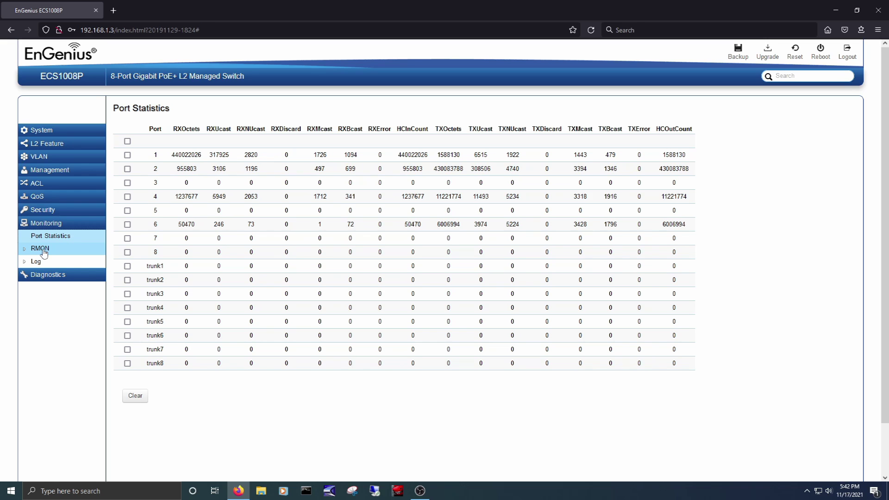
{"action": "left_click", "coordinate": [44, 249]}
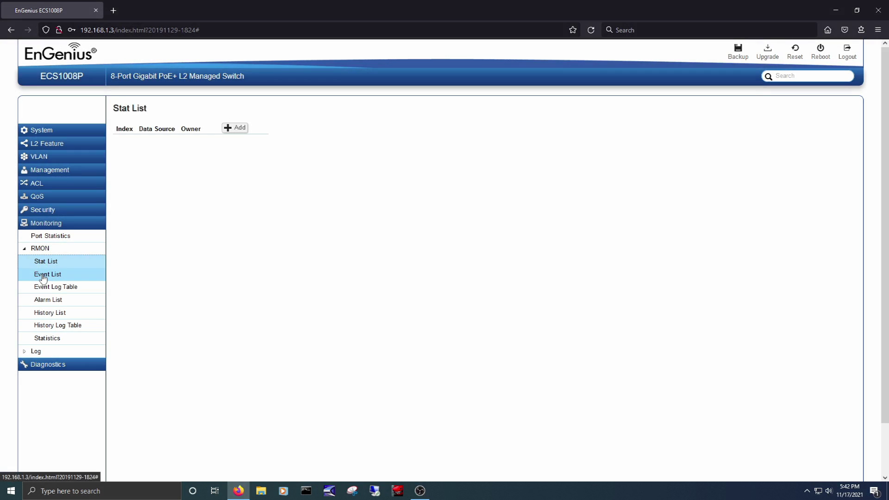
{"action": "left_click", "coordinate": [44, 277]}
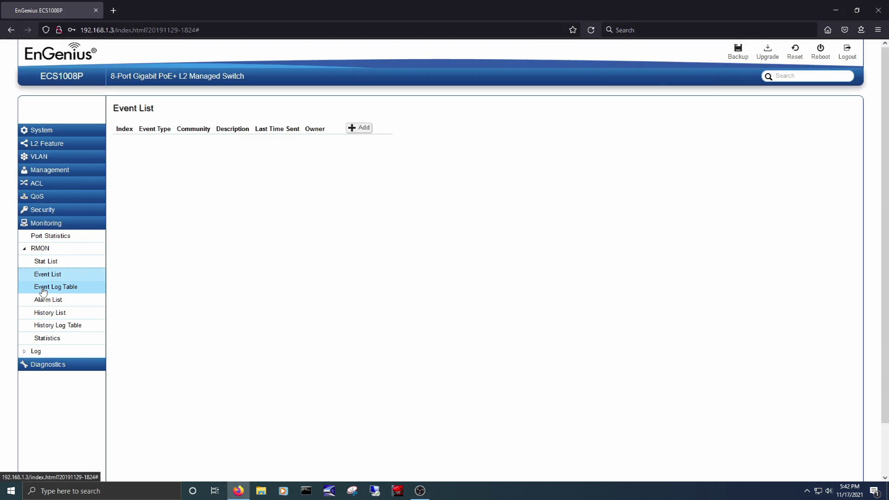
{"action": "left_click", "coordinate": [43, 300]}
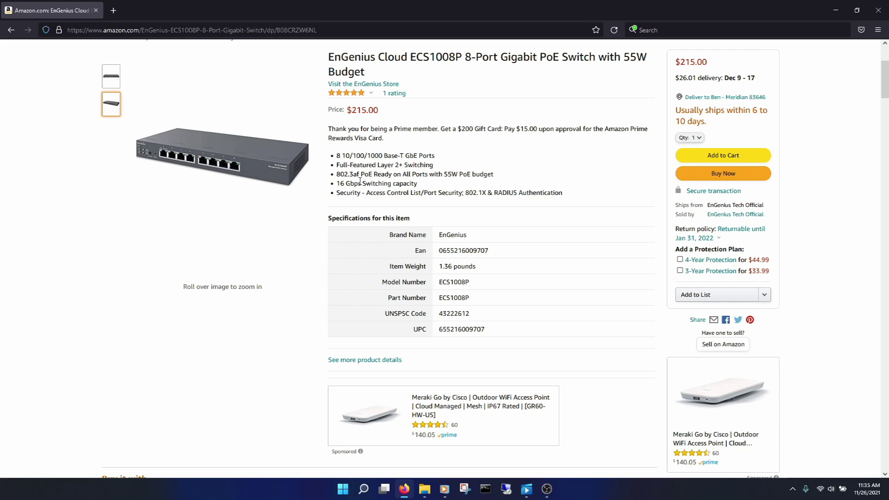
- Scroll the Amazon listing down to the From the manufacturer EnGenius Cloud feature images
{"action": "scroll", "coordinate": [309, 324], "scroll_direction": "down", "scroll_amount": 10}
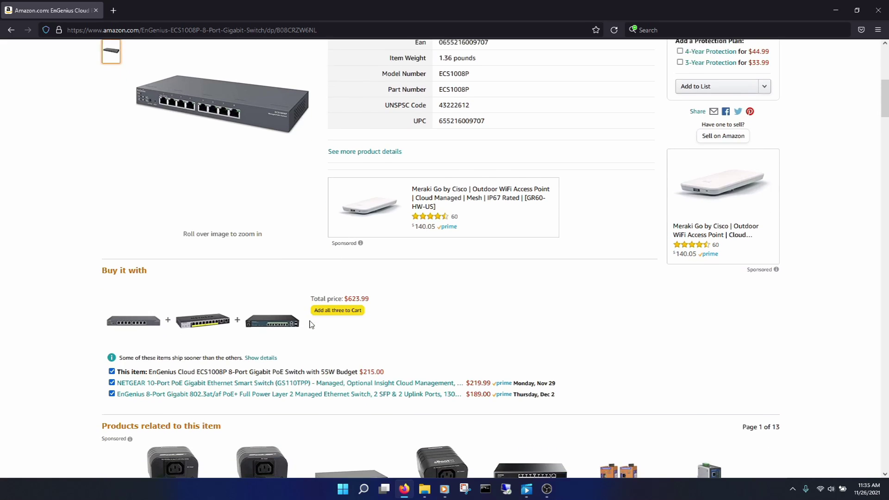
{"action": "scroll", "coordinate": [309, 324], "scroll_direction": "down", "scroll_amount": 6}
{"action": "scroll", "coordinate": [310, 325], "scroll_direction": "up", "scroll_amount": 2}
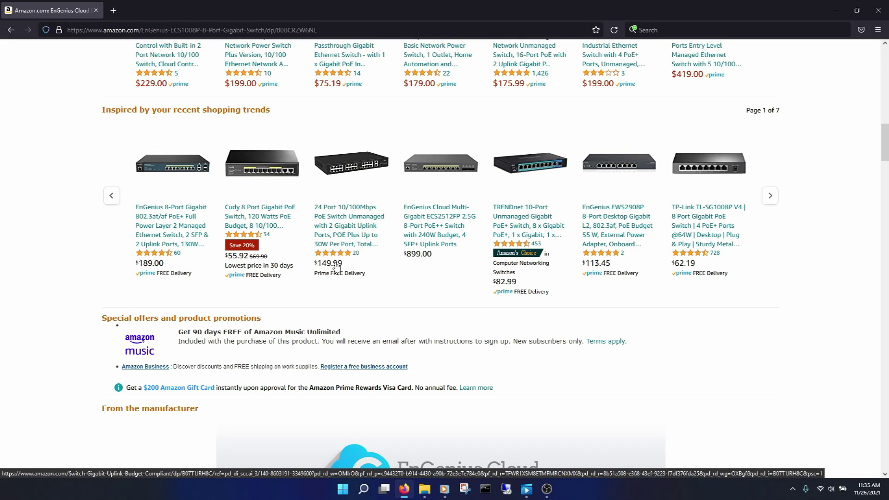
{"action": "scroll", "coordinate": [441, 297], "scroll_direction": "down", "scroll_amount": 12}
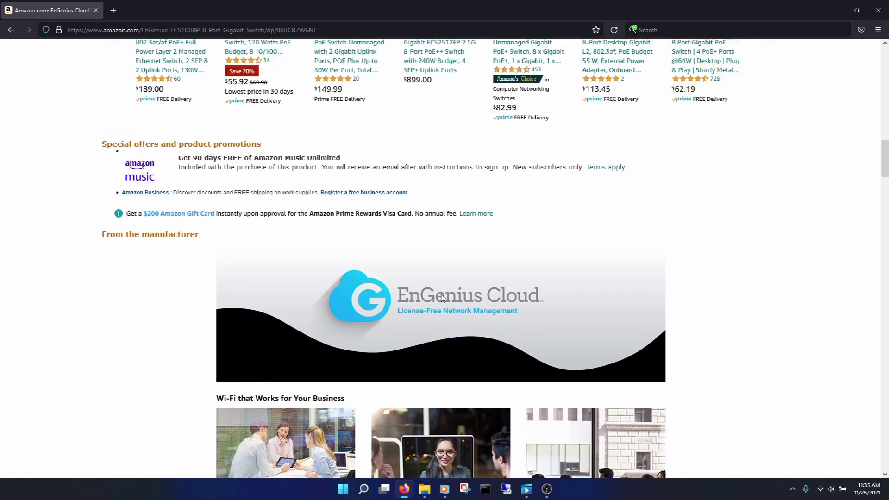
{"action": "scroll", "coordinate": [442, 296], "scroll_direction": "down", "scroll_amount": 4}
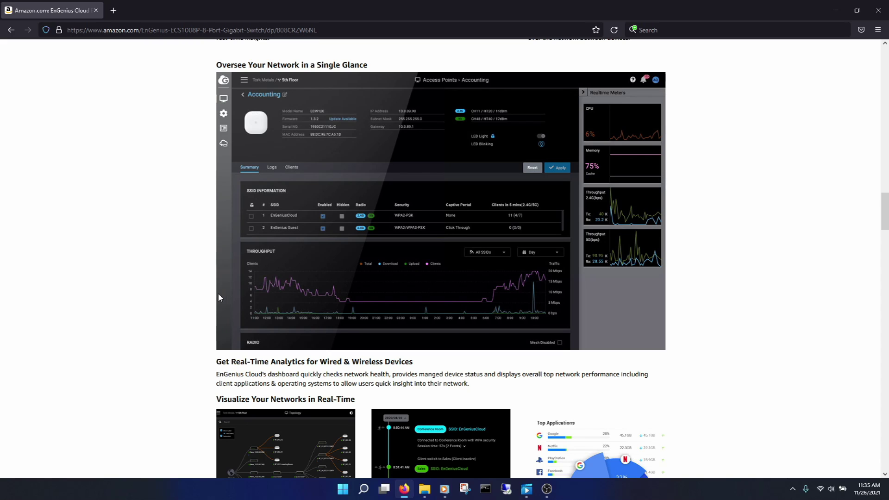
{"action": "scroll", "coordinate": [278, 298], "scroll_direction": "down", "scroll_amount": 3}
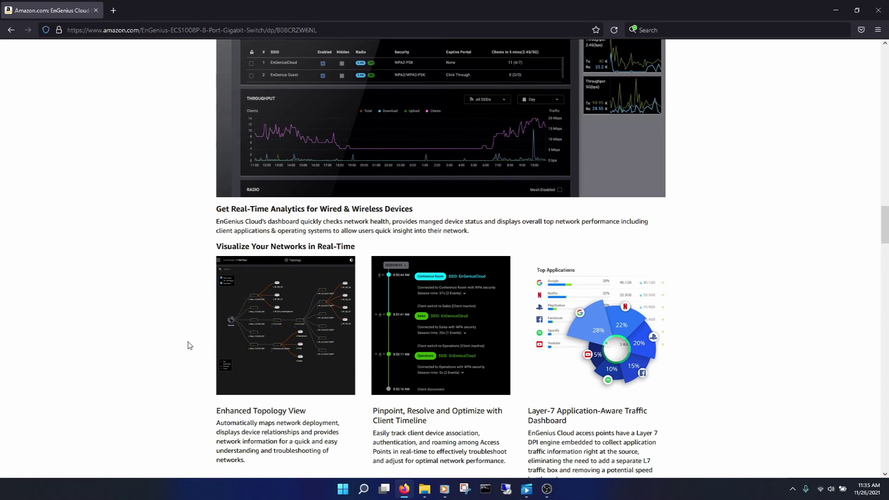
{"action": "scroll", "coordinate": [187, 346], "scroll_direction": "down", "scroll_amount": 5}
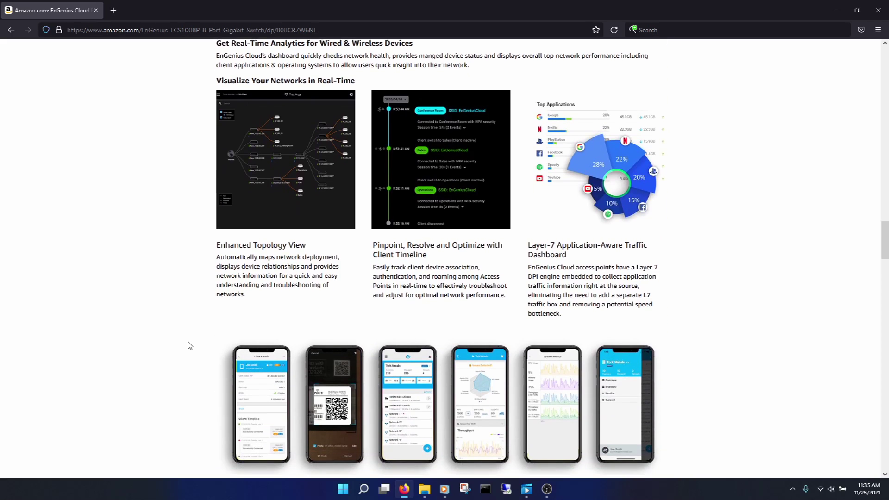